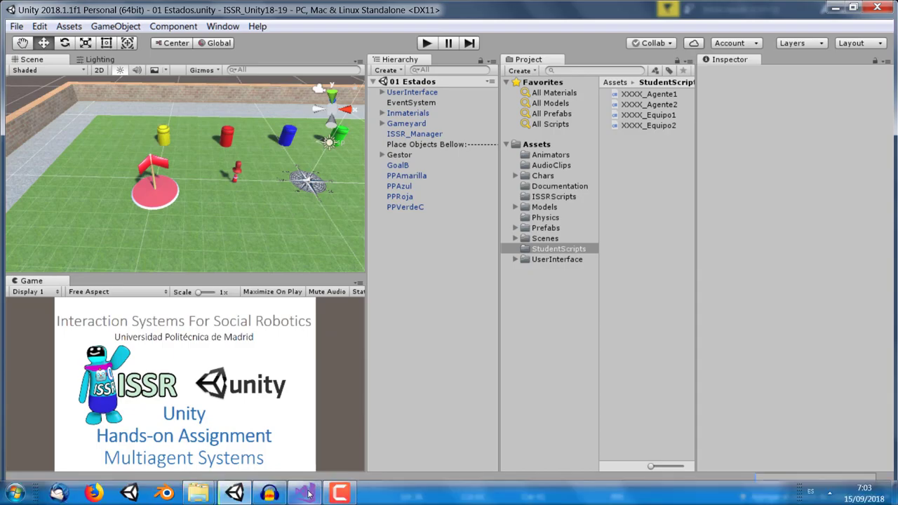
Bring Visual Studio with XXXX_Agente2.cs to the front
{"action": "left_click", "coordinate": [309, 494]}
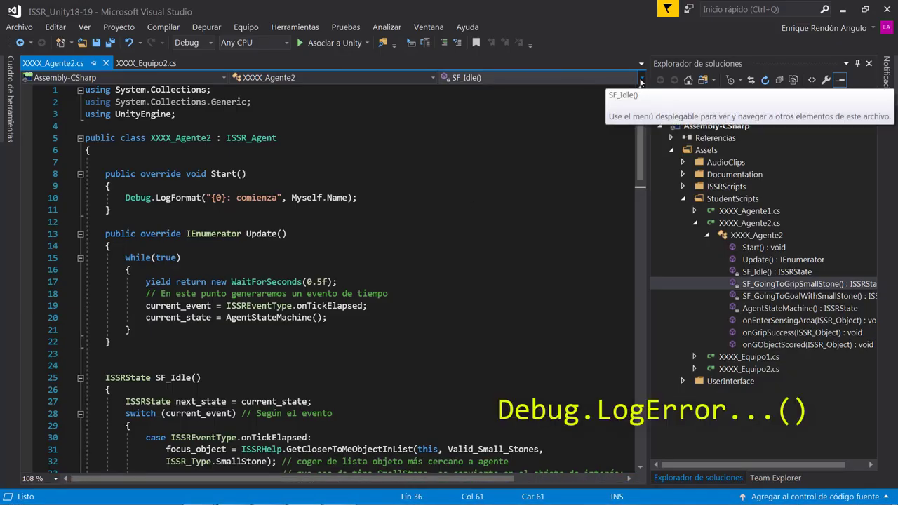
Jump to AgentStateMachine() and highlight its Debug.LogErrorFormat call
{"action": "left_click", "coordinate": [640, 83]}
{"action": "left_click", "coordinate": [585, 94]}
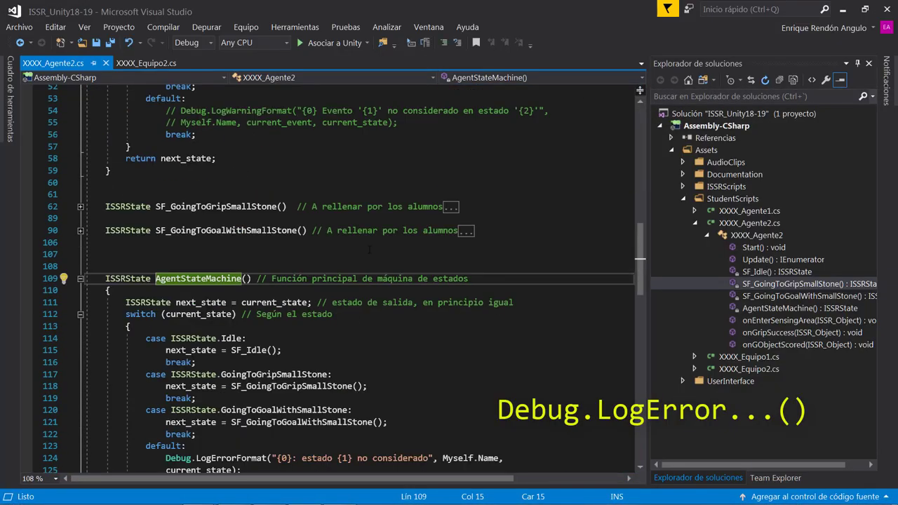
{"action": "scroll", "coordinate": [369, 250], "scroll_direction": "down", "scroll_amount": 5}
{"action": "scroll", "coordinate": [369, 250], "scroll_direction": "up", "scroll_amount": 3}
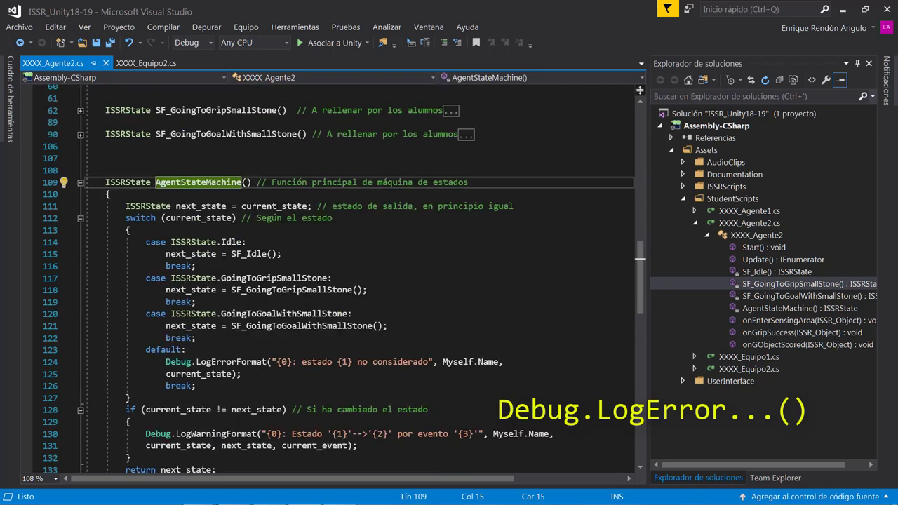
{"action": "left_click_drag", "start_coordinate": [166, 362], "coordinate": [269, 362]}
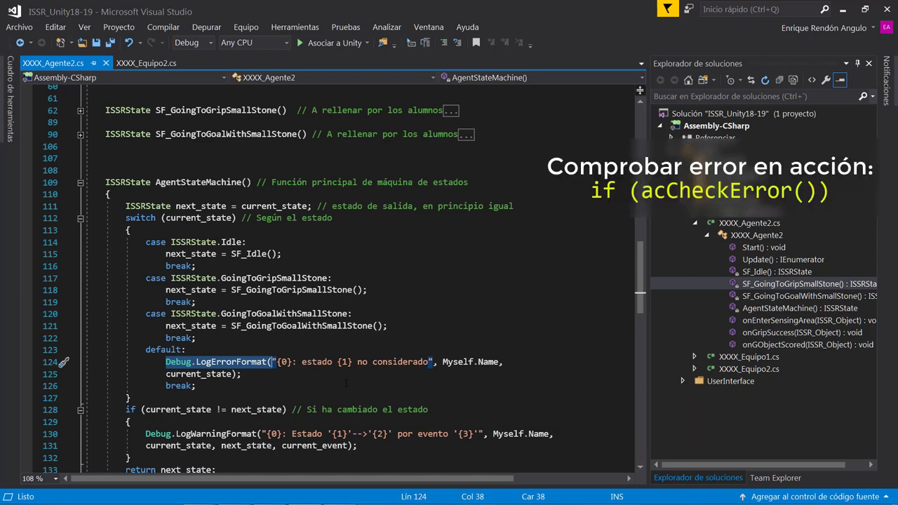
Highlight SF_Idle and its acGripObject call with the acCheckError check
{"action": "scroll", "coordinate": [346, 383], "scroll_direction": "up", "scroll_amount": 5}
{"action": "scroll", "coordinate": [347, 384], "scroll_direction": "up", "scroll_amount": 9}
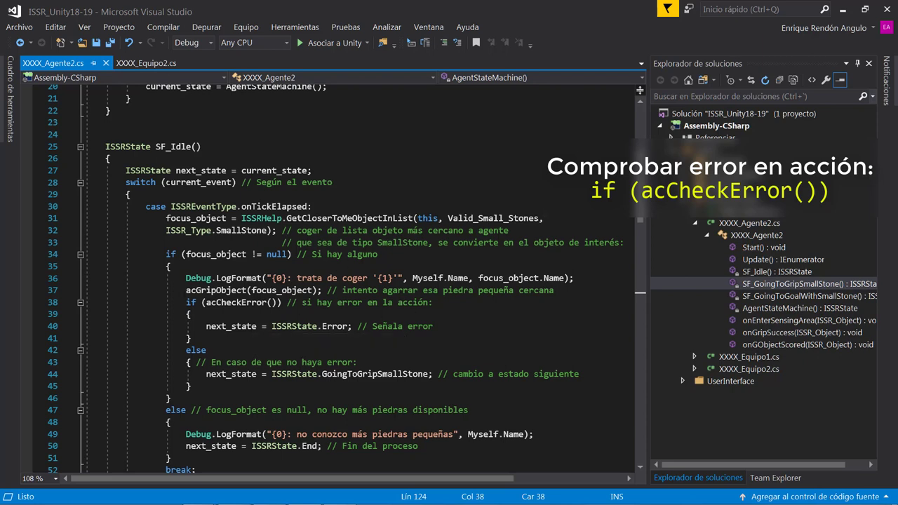
{"action": "double_click", "coordinate": [173, 146]}
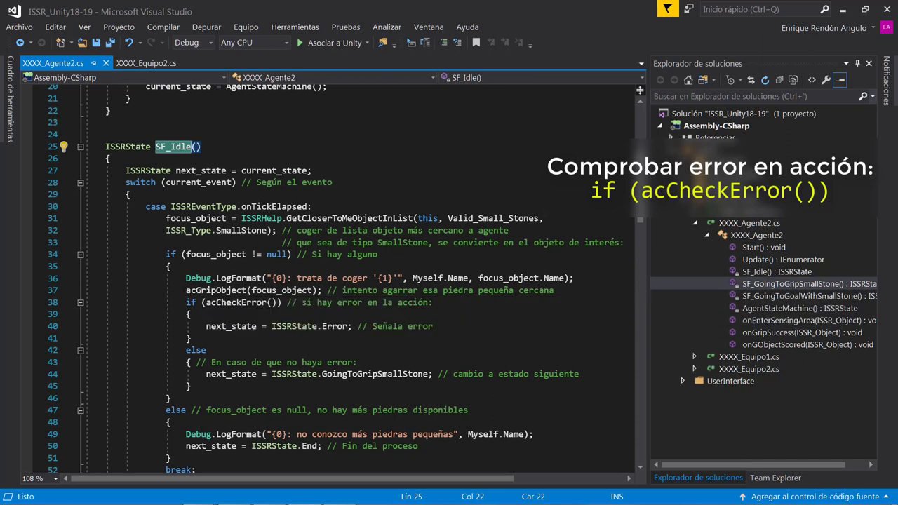
{"action": "left_click_drag", "start_coordinate": [186, 289], "coordinate": [433, 302]}
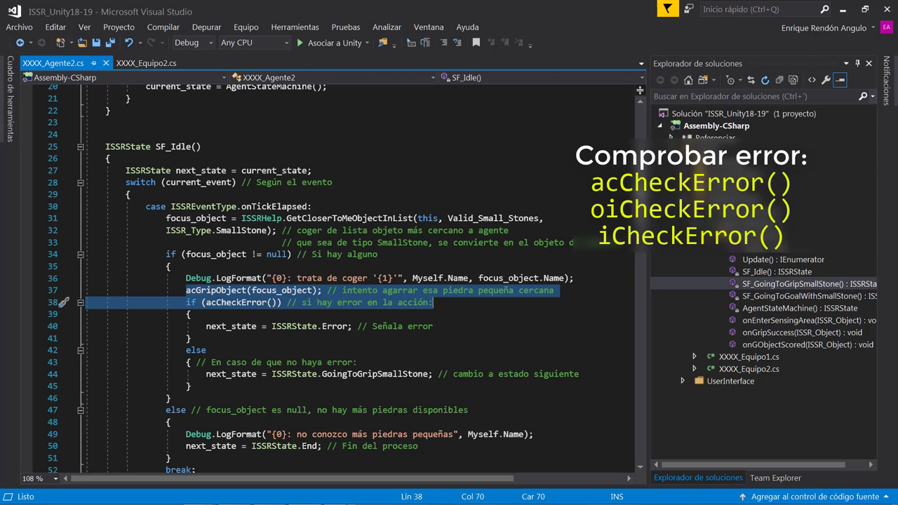
{"action": "mouse_move", "coordinate": [313, 502]}
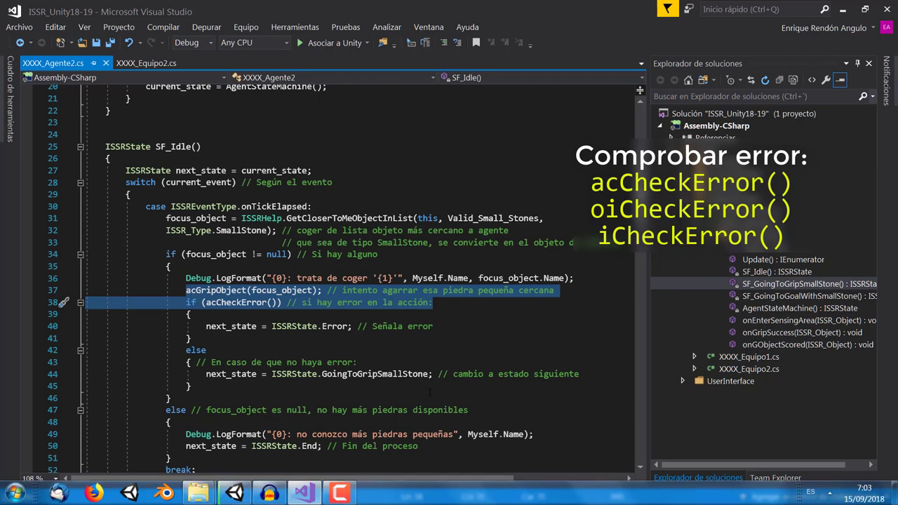
Back in Unity, open the Console from the Window menu
{"action": "left_click", "coordinate": [237, 495]}
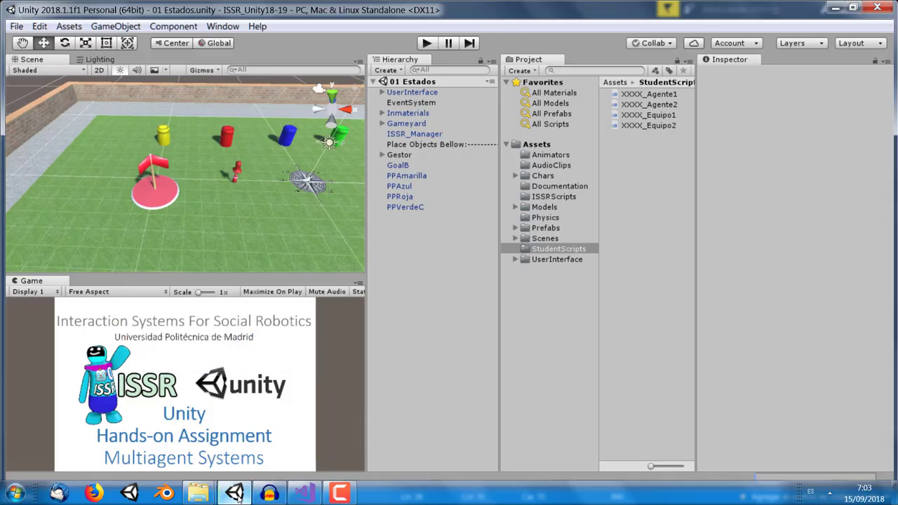
{"action": "left_click", "coordinate": [223, 26]}
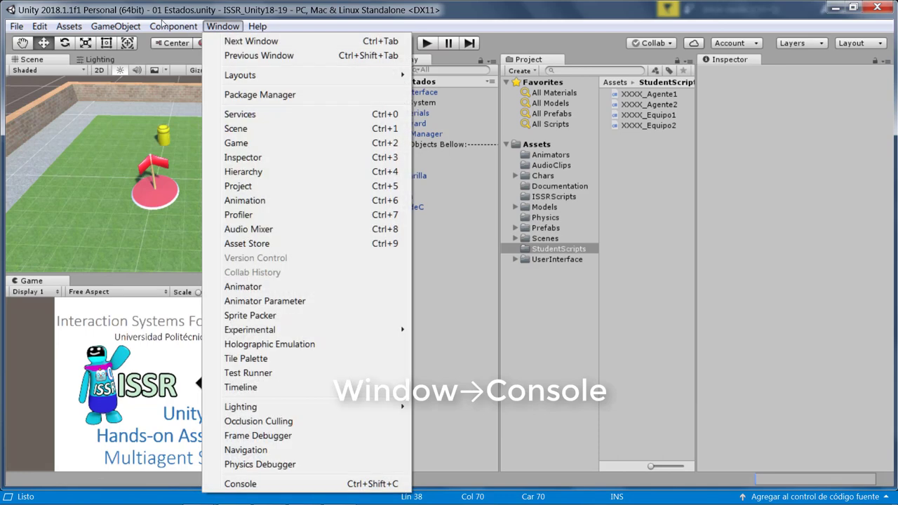
{"action": "left_click", "coordinate": [240, 483]}
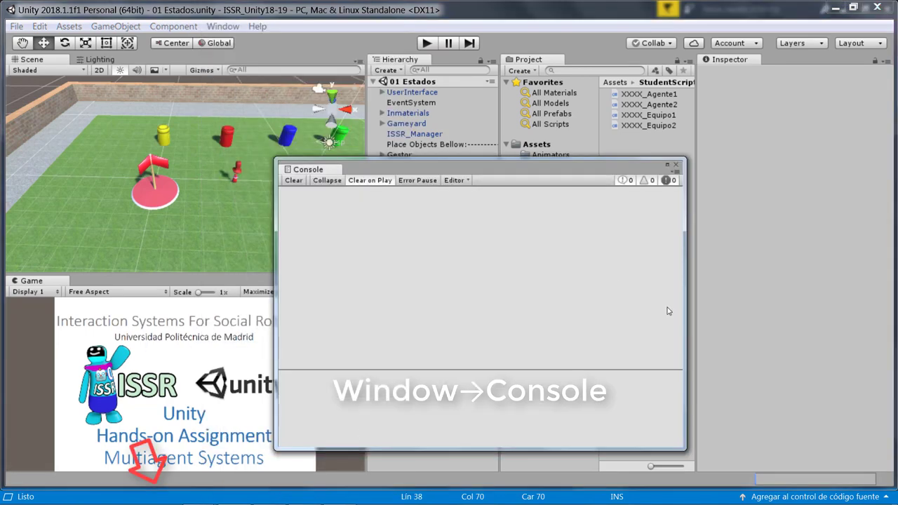
Narrow and position the floating Console beside the scene, then start play mode
{"action": "left_click_drag", "start_coordinate": [685, 314], "coordinate": [665, 311]}
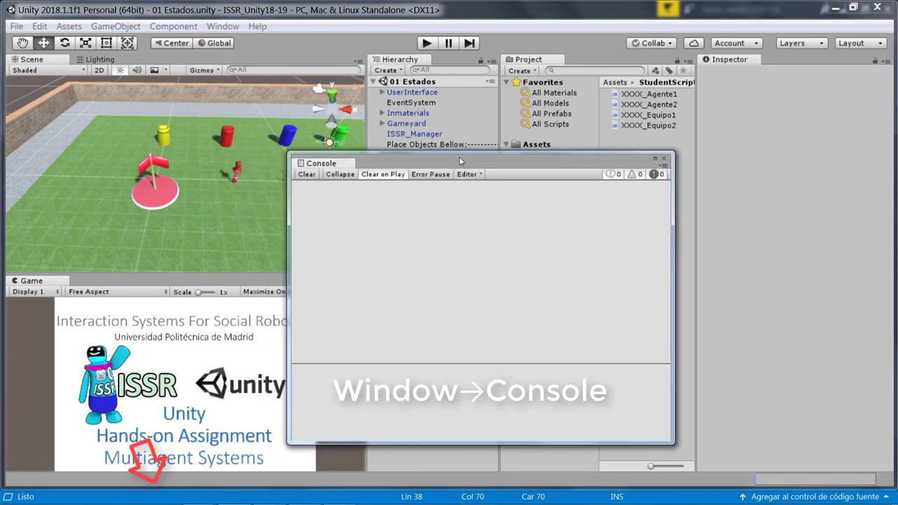
{"action": "left_click_drag", "start_coordinate": [432, 170], "coordinate": [465, 156]}
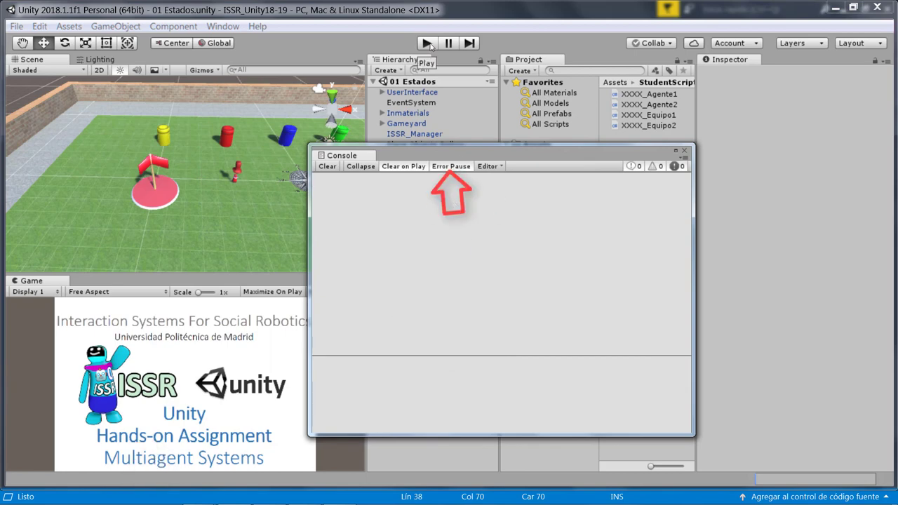
{"action": "left_click_drag", "start_coordinate": [472, 157], "coordinate": [558, 164]}
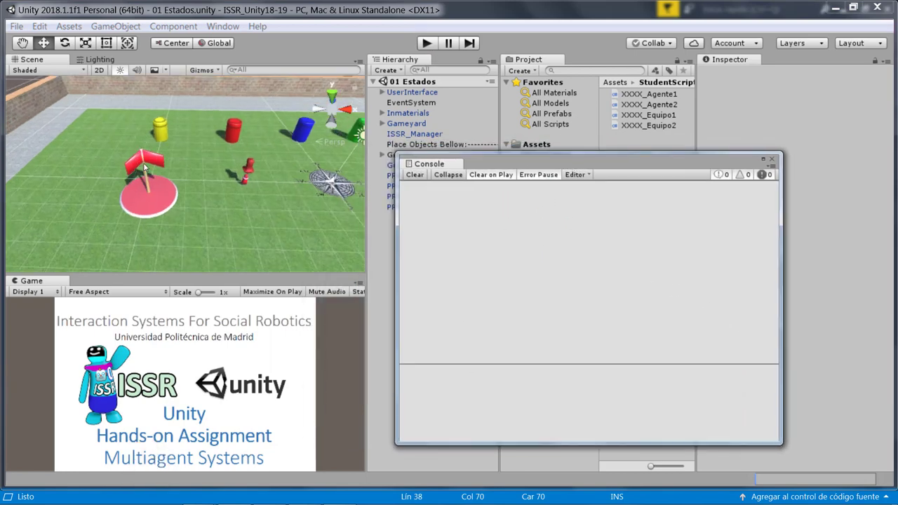
{"action": "scroll", "coordinate": [144, 167], "scroll_direction": "up", "scroll_amount": 3}
{"action": "scroll", "coordinate": [186, 170], "scroll_direction": "up", "scroll_amount": 1}
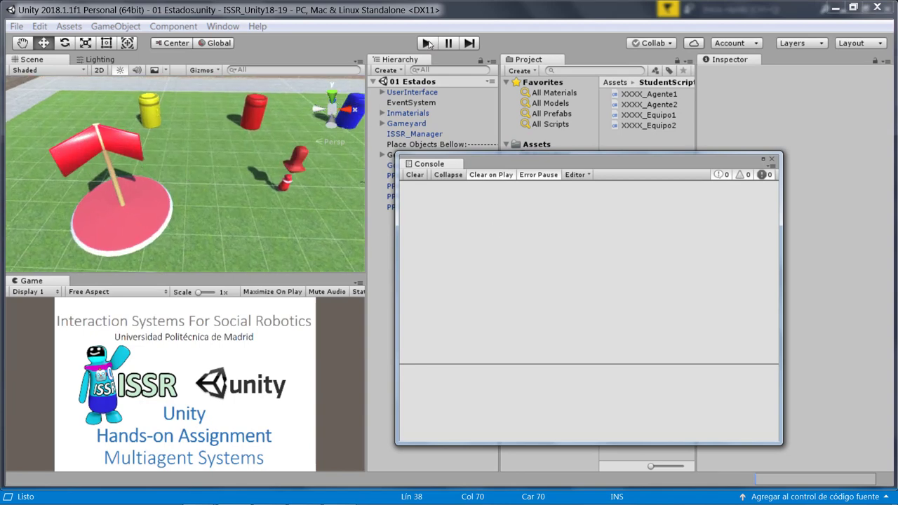
{"action": "left_click", "coordinate": [428, 43]}
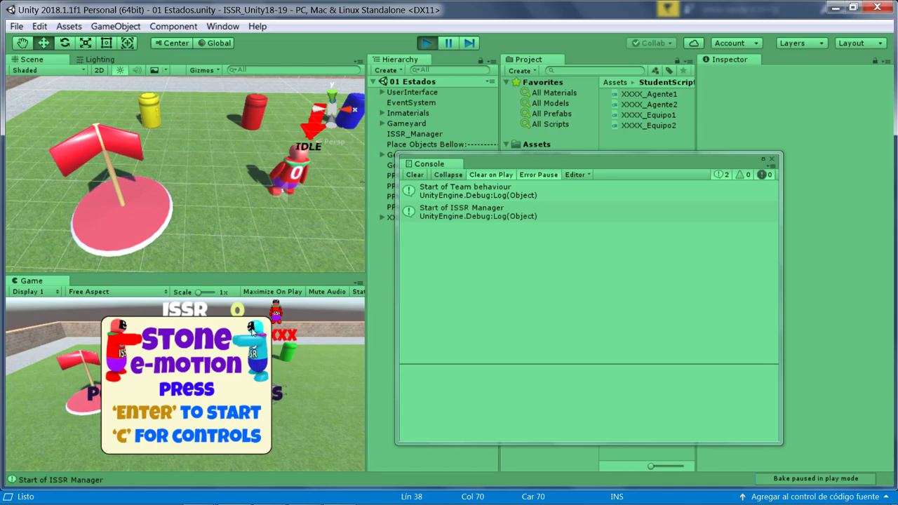
Run the game until the acGripObject out-of-range error logs, then select XXXX0 in the Hierarchy
{"action": "key", "text": "c"}
{"action": "key", "text": "Return"}
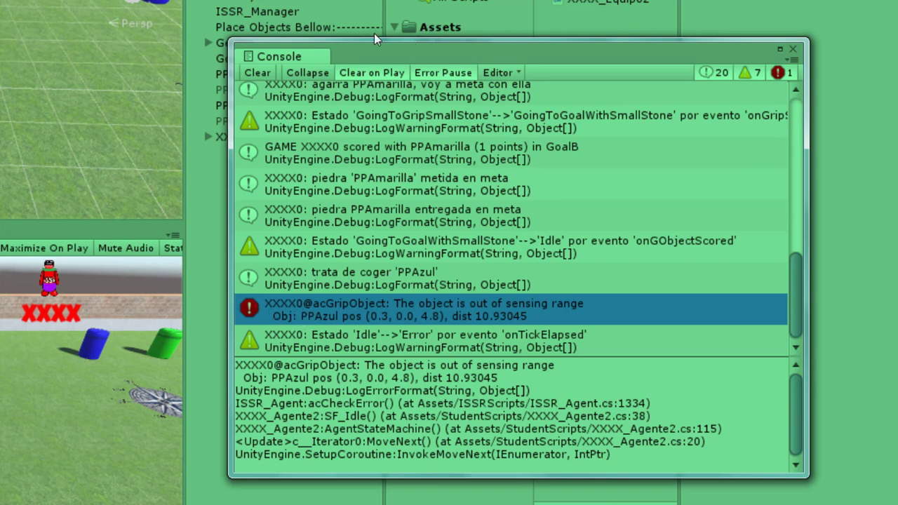
{"action": "left_click_drag", "start_coordinate": [373, 53], "coordinate": [472, 40]}
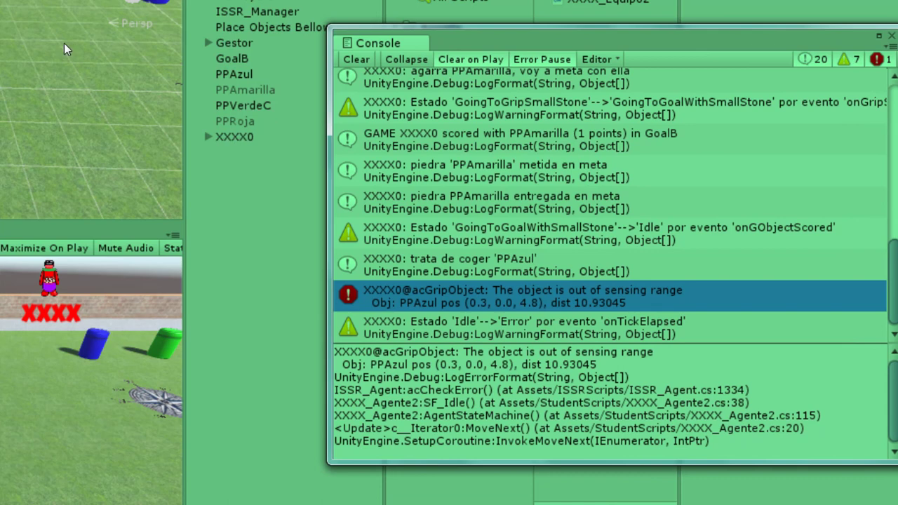
{"action": "left_click", "coordinate": [254, 140]}
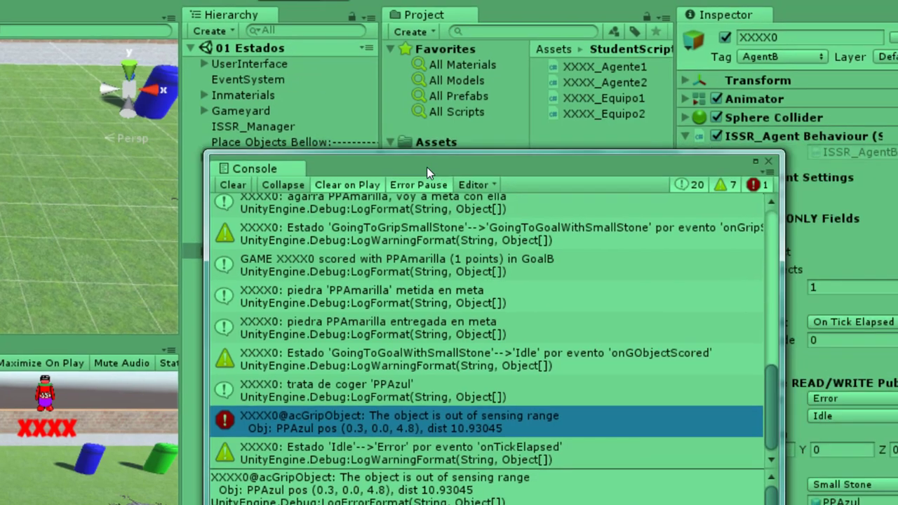
{"action": "left_click_drag", "start_coordinate": [595, 158], "coordinate": [120, 224]}
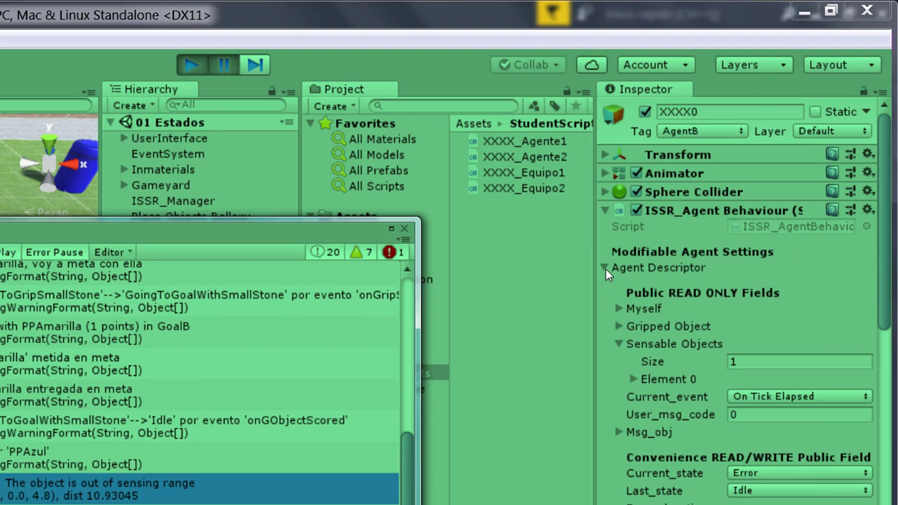
{"action": "left_click", "coordinate": [604, 268]}
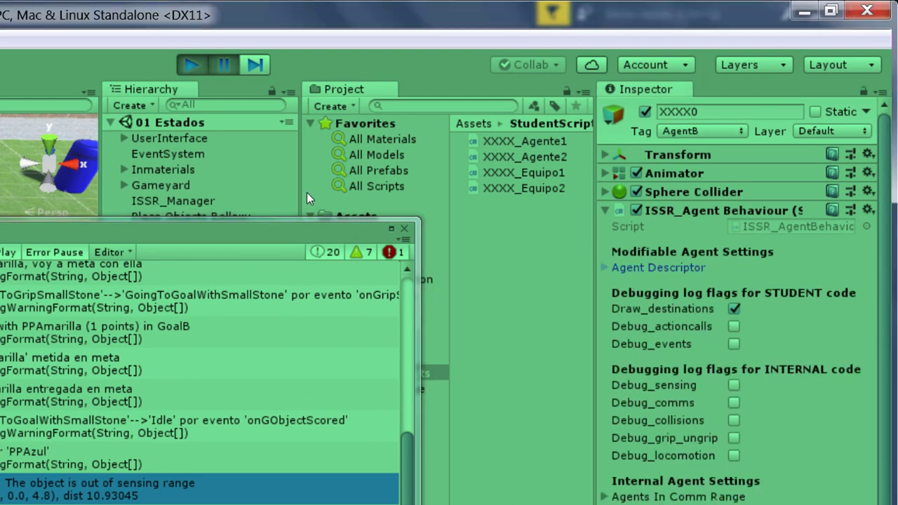
{"action": "left_click", "coordinate": [605, 267]}
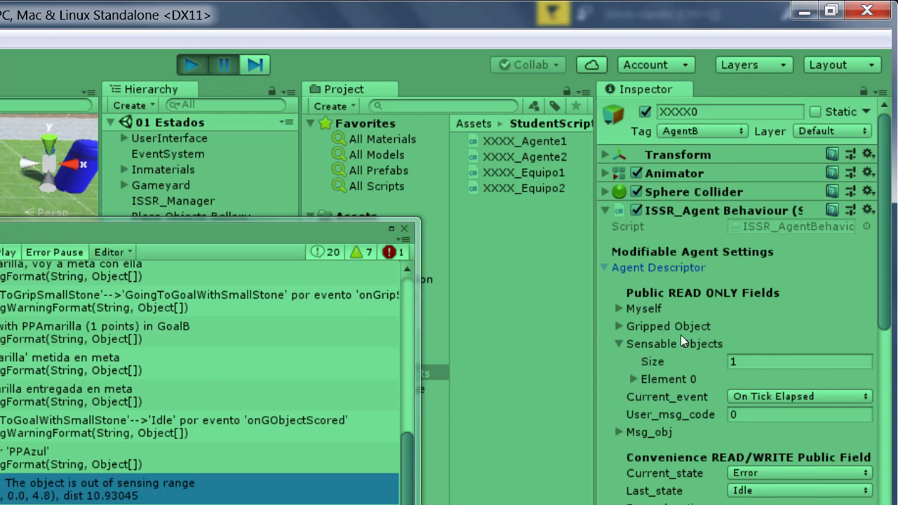
{"action": "left_click", "coordinate": [627, 325]}
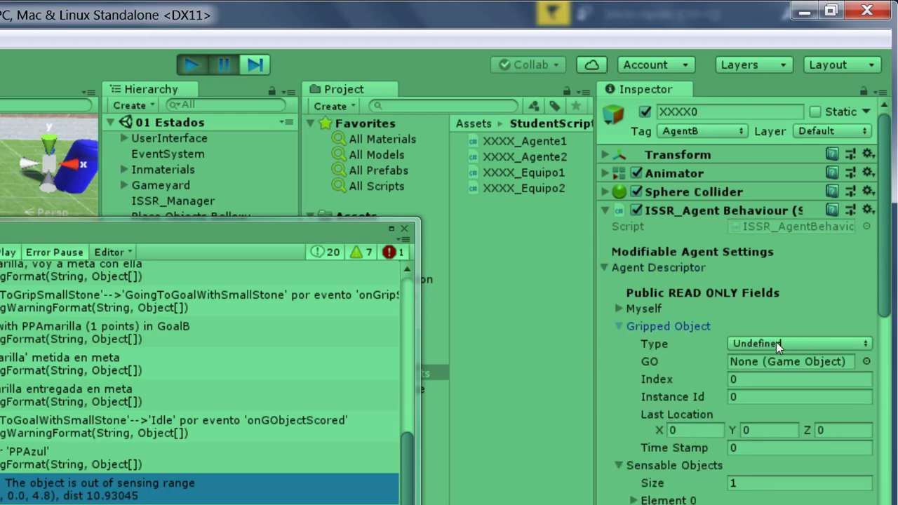
{"action": "left_click", "coordinate": [618, 325]}
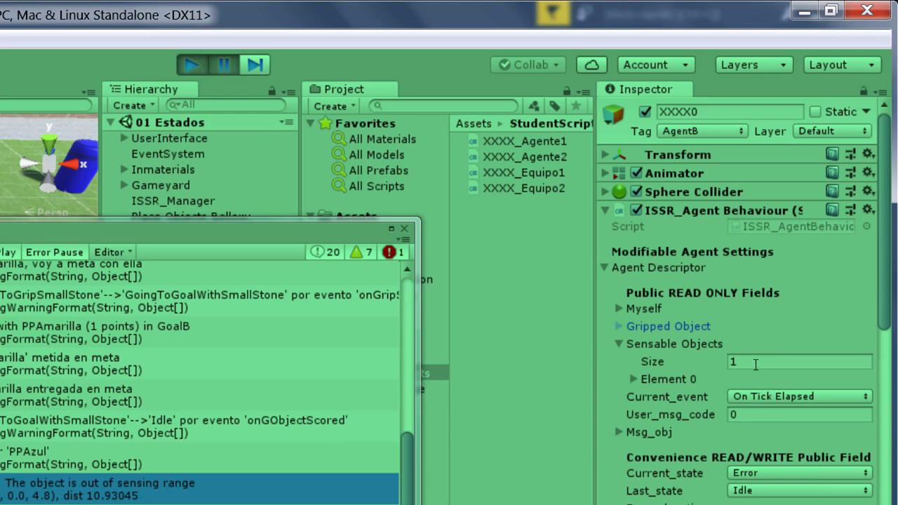
{"action": "left_click", "coordinate": [647, 379]}
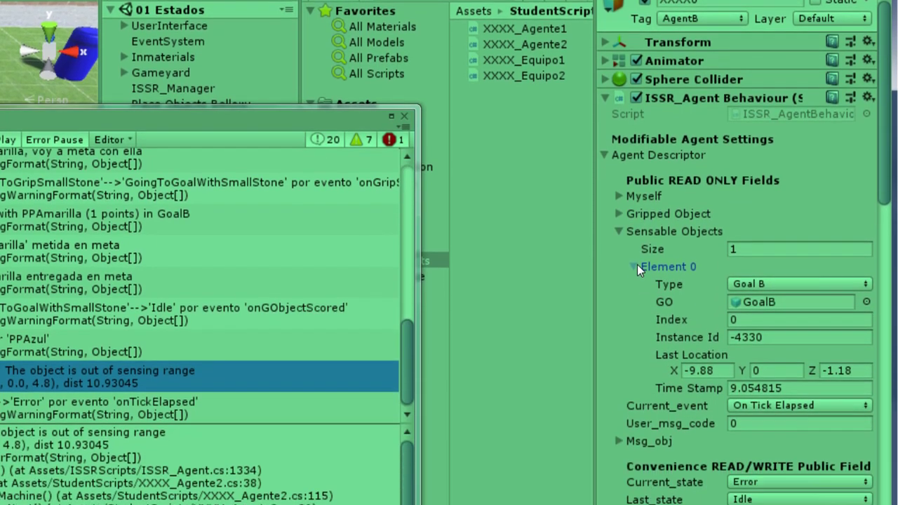
{"action": "left_click", "coordinate": [637, 261]}
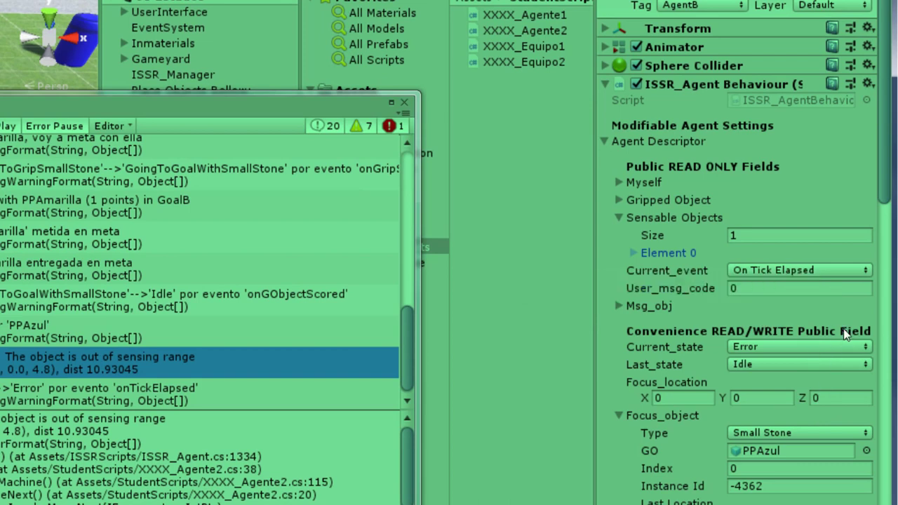
{"action": "left_click", "coordinate": [820, 271]}
{"action": "left_click", "coordinate": [811, 253]}
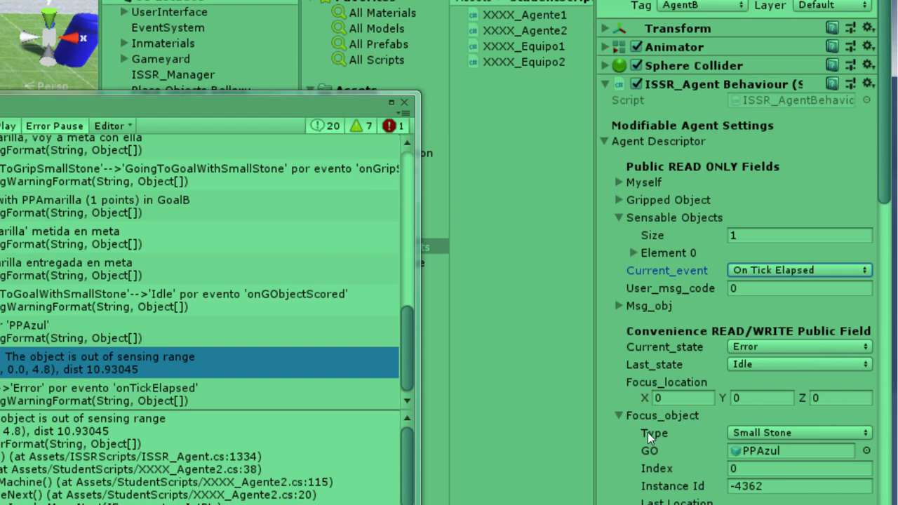
{"action": "left_click", "coordinate": [784, 450]}
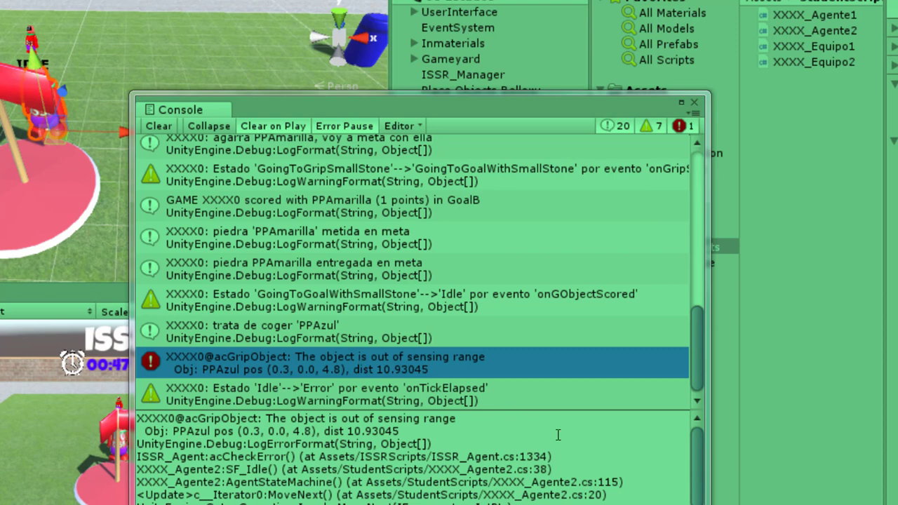
Open the grip error's source in ISSR_Agent.cs, then return to Unity
{"action": "double_click", "coordinate": [216, 363]}
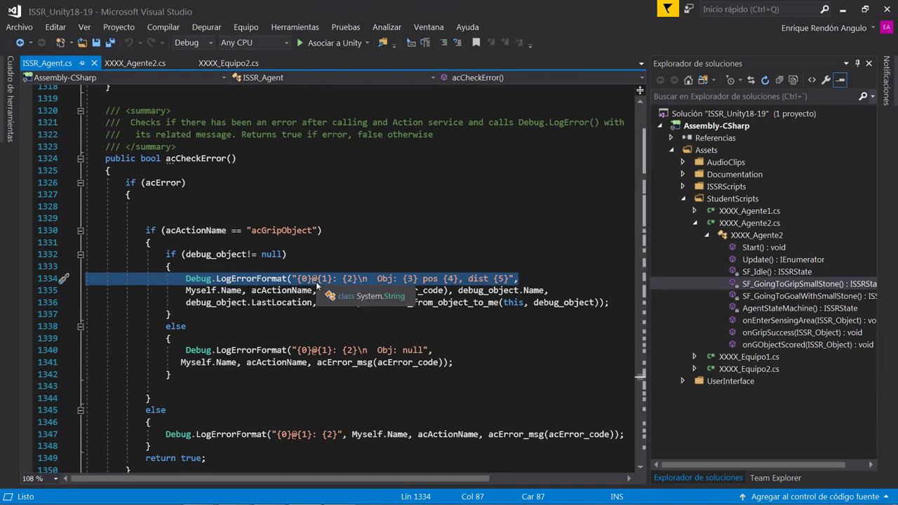
{"action": "mouse_move", "coordinate": [309, 500]}
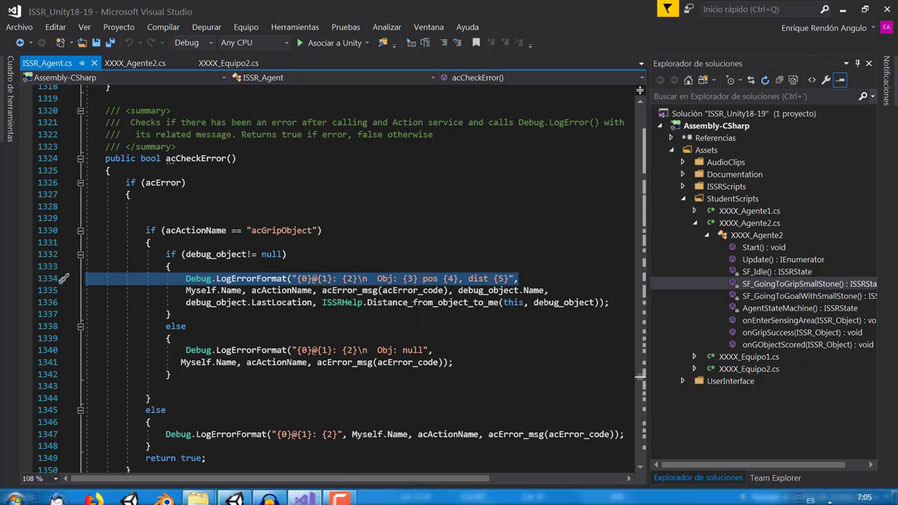
{"action": "left_click", "coordinate": [242, 496]}
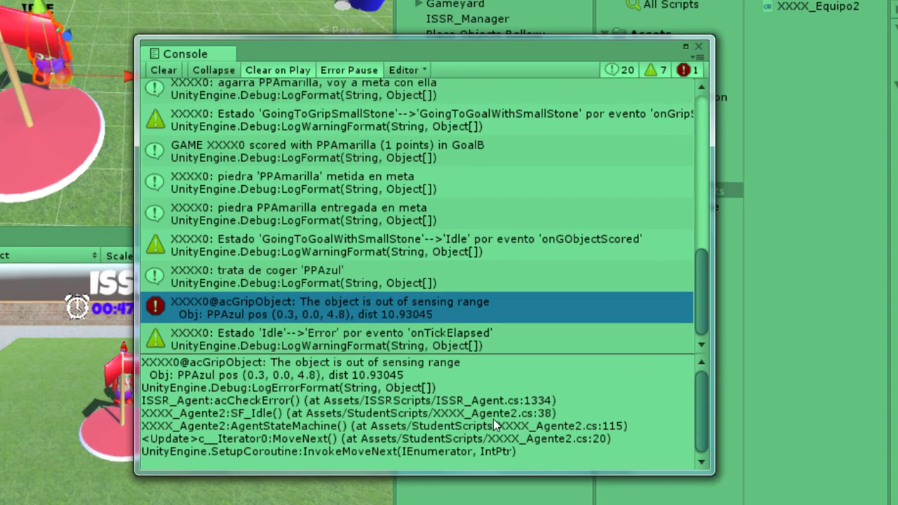
Follow the XXXX_Agente2.cs:38 trace link to the idle state's error check
{"action": "left_click_drag", "start_coordinate": [439, 397], "coordinate": [471, 397]}
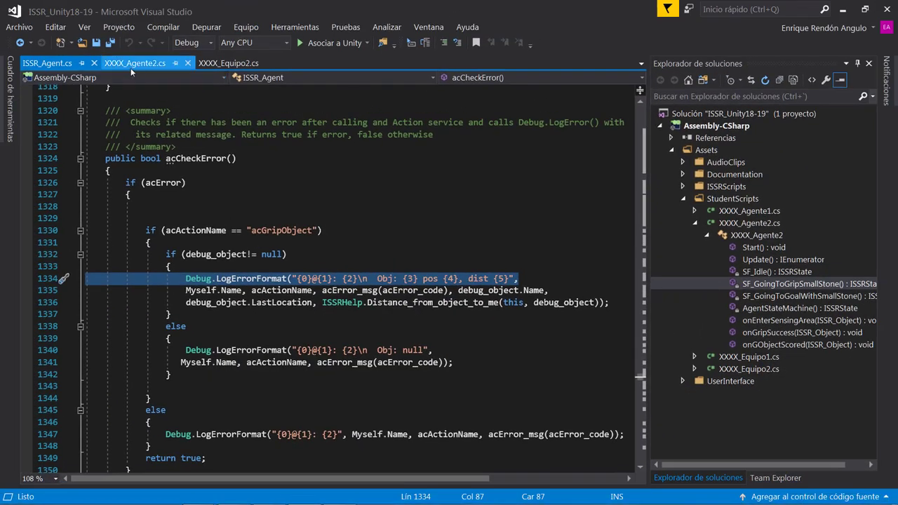
{"action": "left_click", "coordinate": [132, 65]}
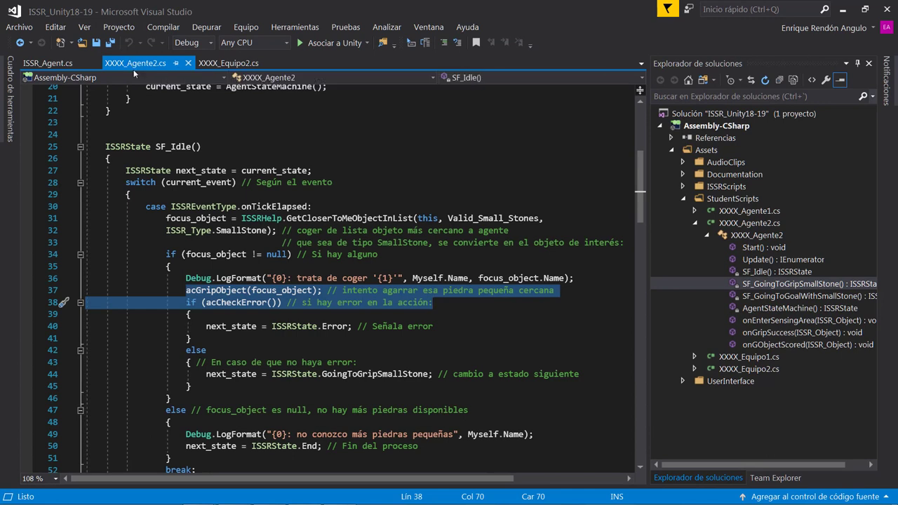
{"action": "left_click", "coordinate": [285, 304]}
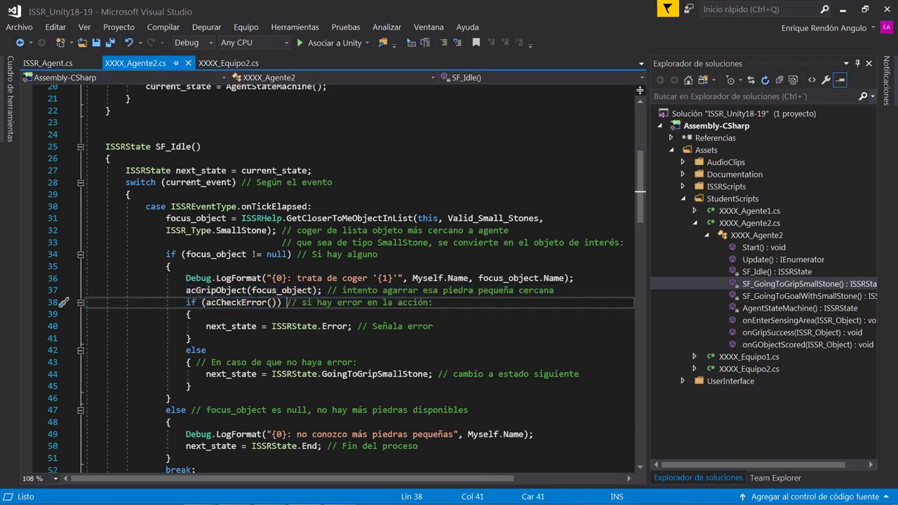
{"action": "key", "text": "Home"}
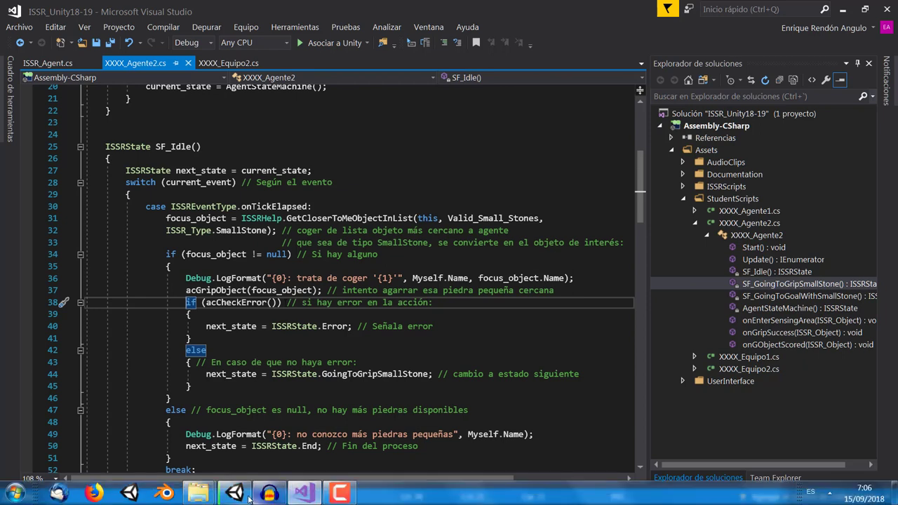
{"action": "left_click", "coordinate": [235, 495]}
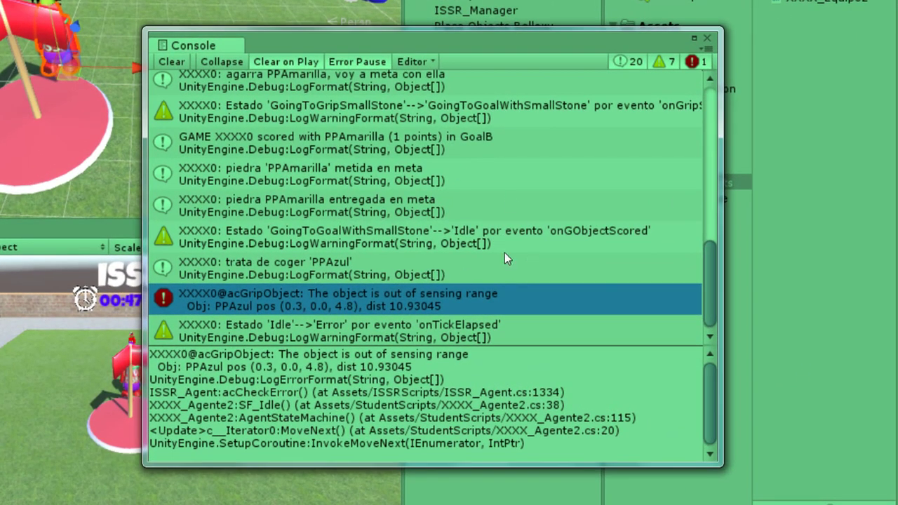
Filter the Console to warnings only and widen it so full lines show
{"action": "left_click", "coordinate": [622, 62]}
{"action": "left_click", "coordinate": [692, 62]}
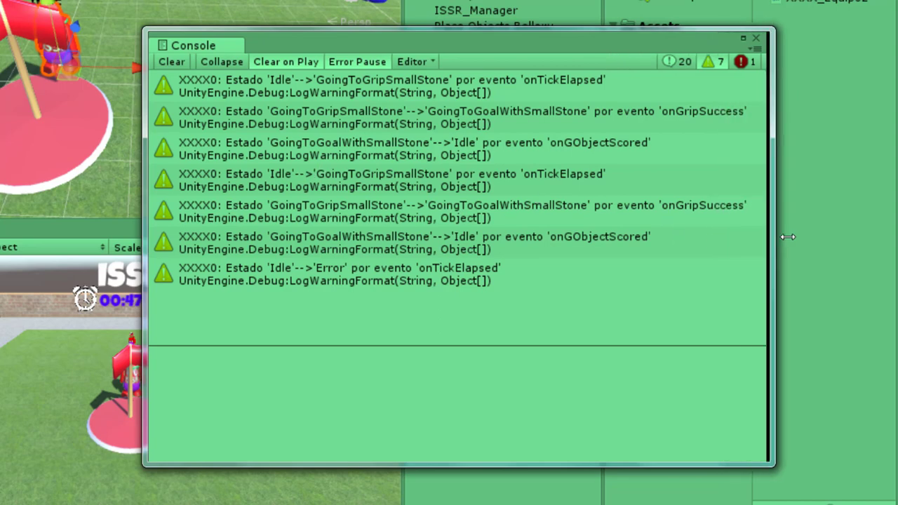
{"action": "left_click_drag", "start_coordinate": [722, 238], "coordinate": [820, 237]}
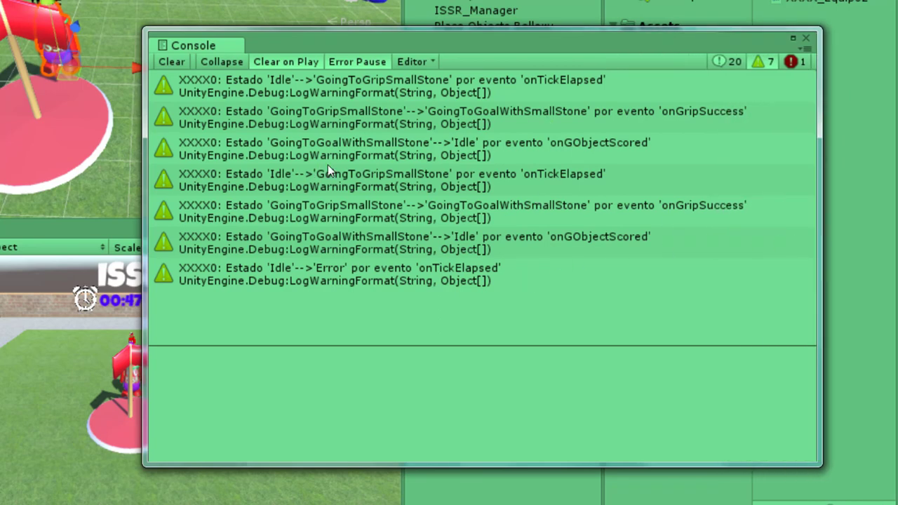
Inspect each state-change warning's trace, ending with 'Idle'-->'Error' from XXXX_Agente2.cs:130
{"action": "left_click", "coordinate": [293, 86]}
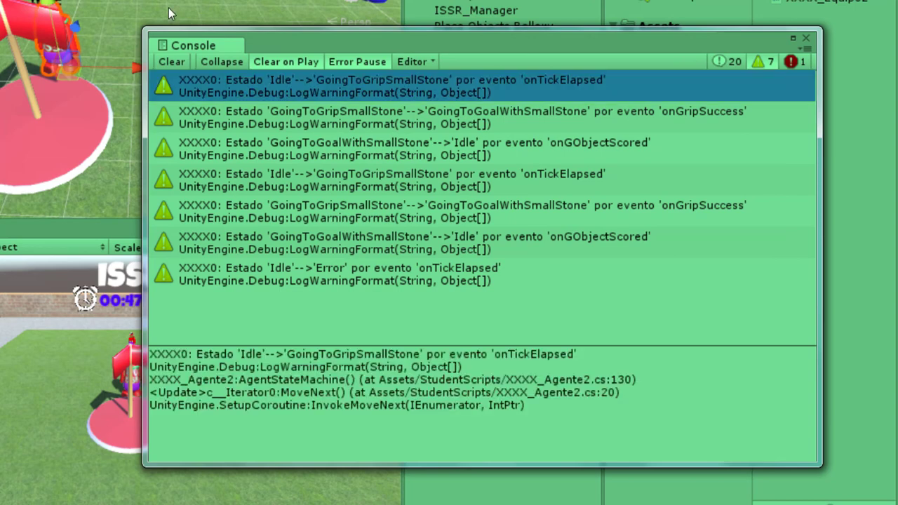
{"action": "left_click", "coordinate": [291, 112]}
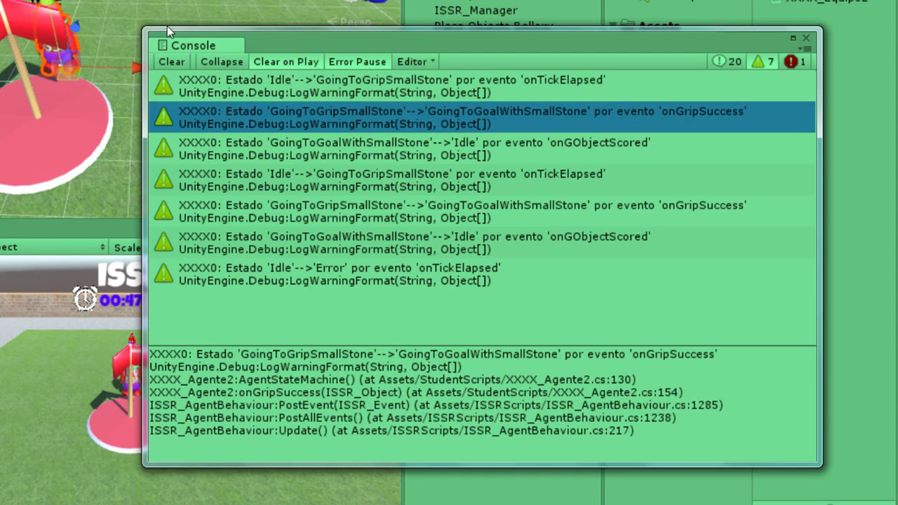
{"action": "left_click", "coordinate": [290, 149]}
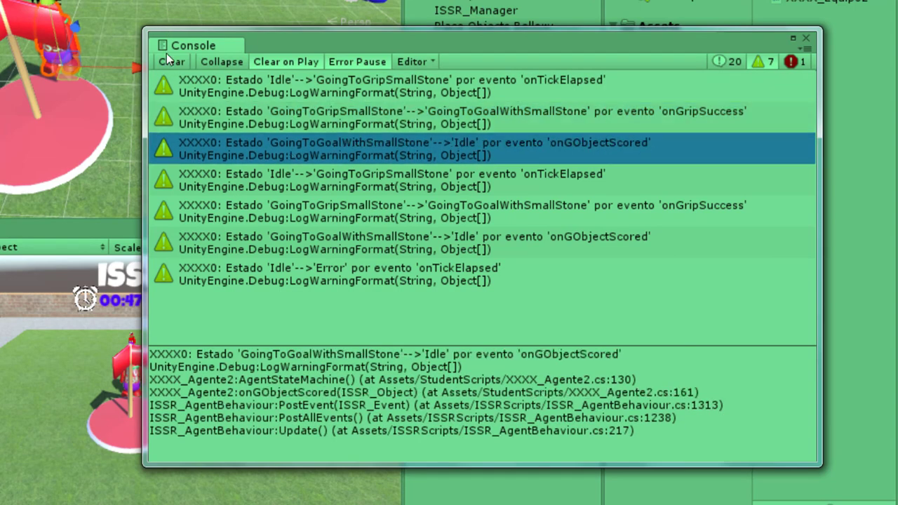
{"action": "left_click", "coordinate": [285, 181]}
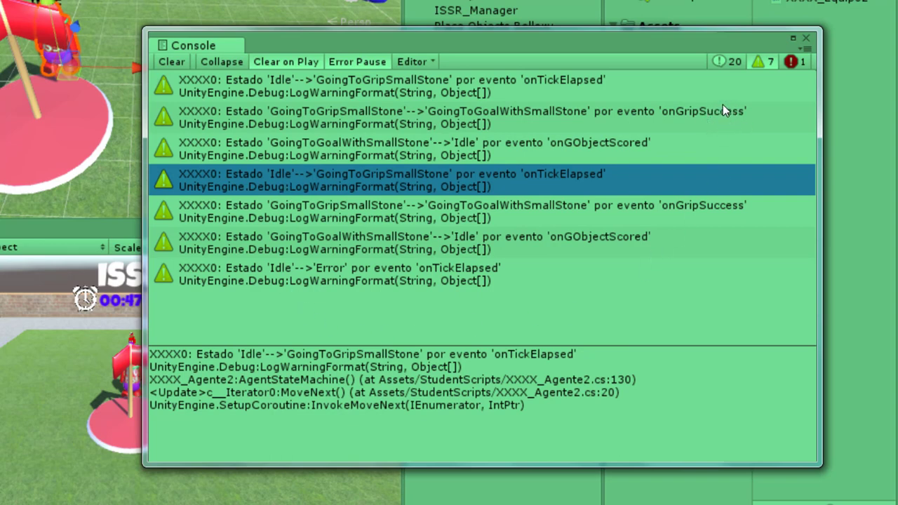
{"action": "left_click", "coordinate": [309, 277]}
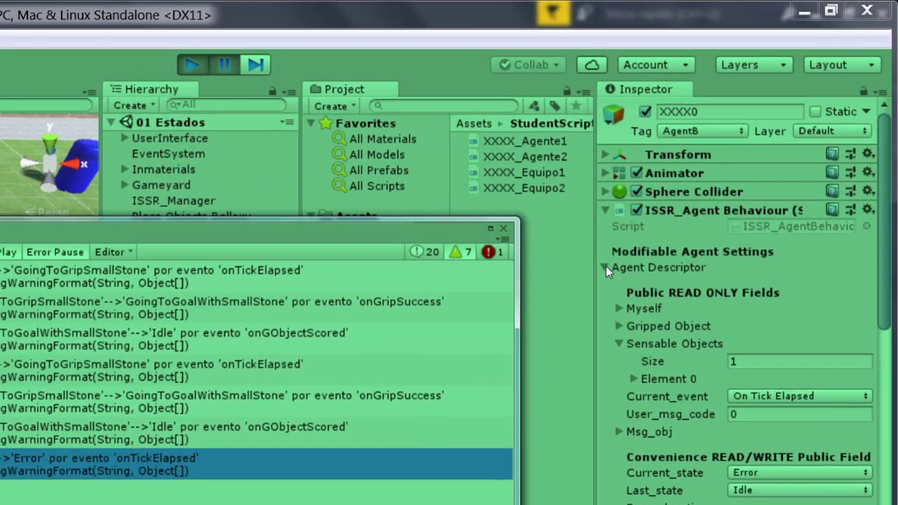
Collapse Agent Descriptor and toggle the Debug_events flag on and back off
{"action": "left_click", "coordinate": [708, 182]}
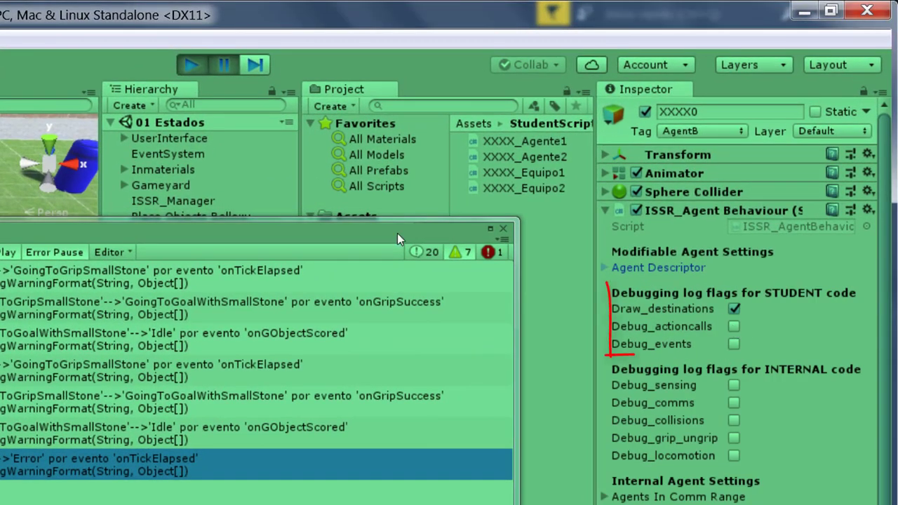
{"action": "left_click", "coordinate": [733, 343]}
{"action": "left_click", "coordinate": [733, 343]}
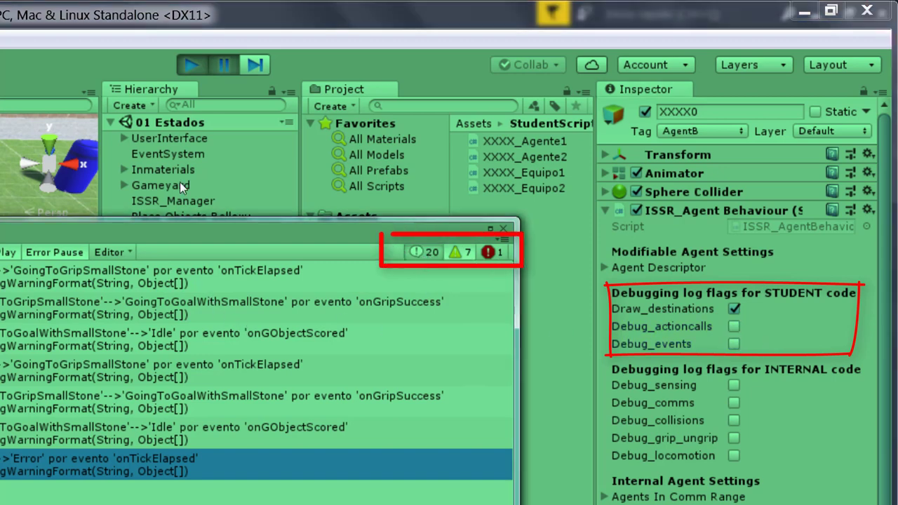
Show info messages and errors in the Console list again alongside the warnings
{"action": "left_click", "coordinate": [425, 251]}
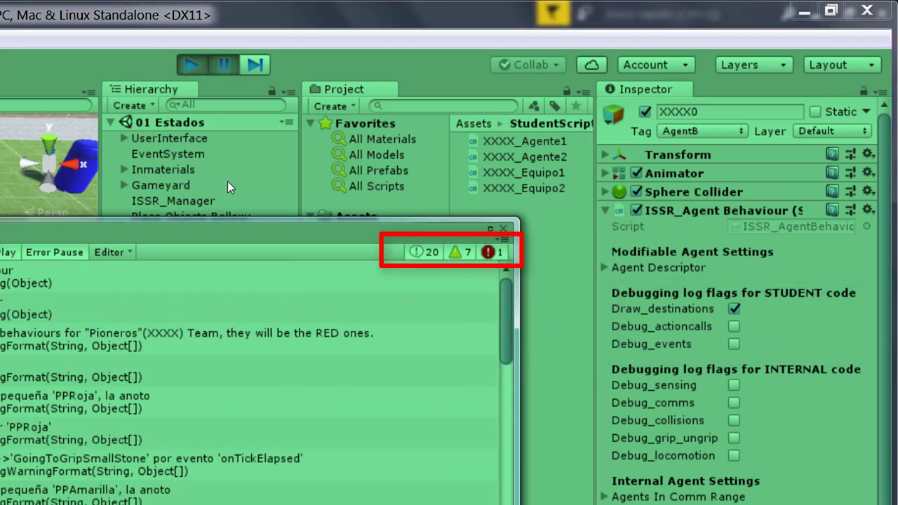
{"action": "scroll", "coordinate": [491, 371], "scroll_direction": "down", "scroll_amount": 2}
{"action": "scroll", "coordinate": [232, 367], "scroll_direction": "down", "scroll_amount": 4}
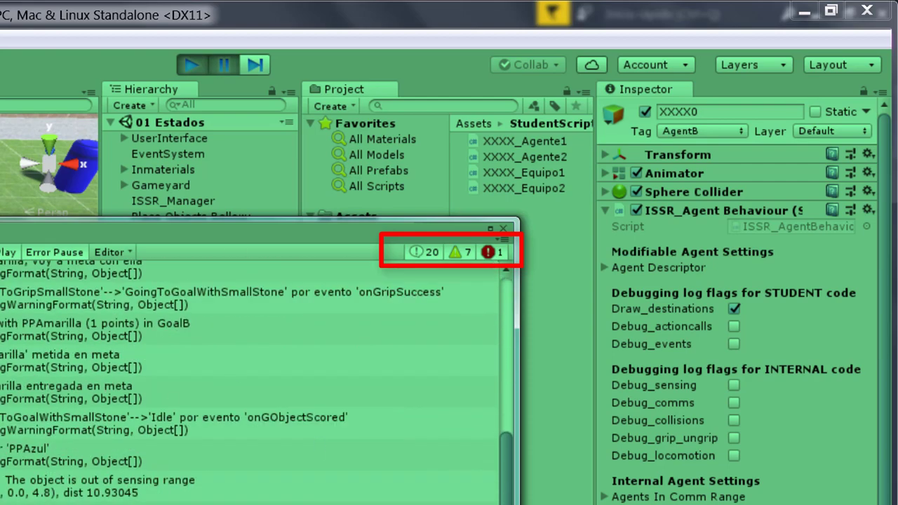